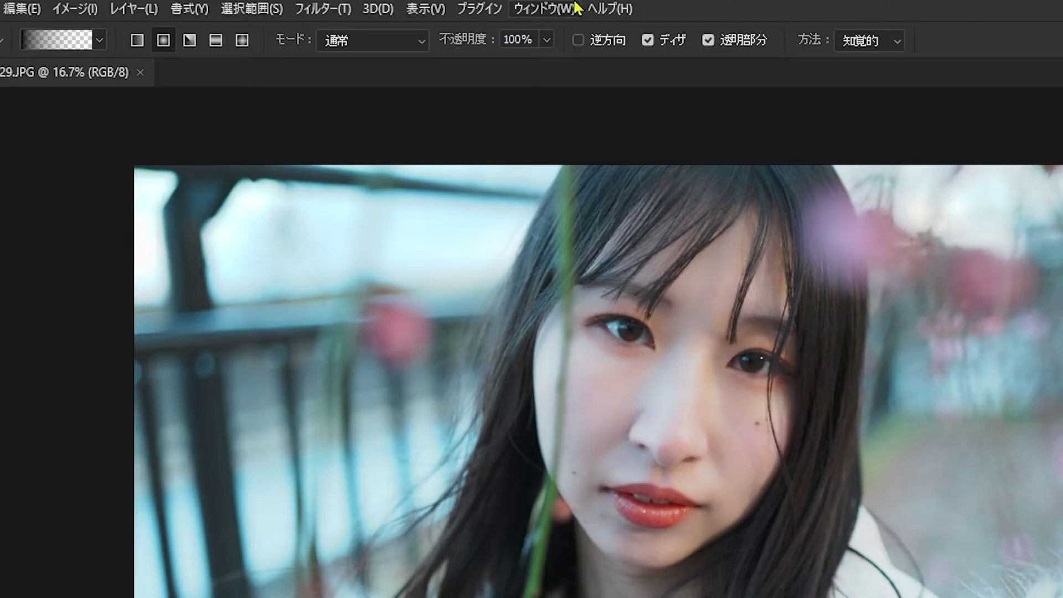
Show the Actions panel and select the TOON ARTIST action in the Toon Artist set.
click(557, 9)
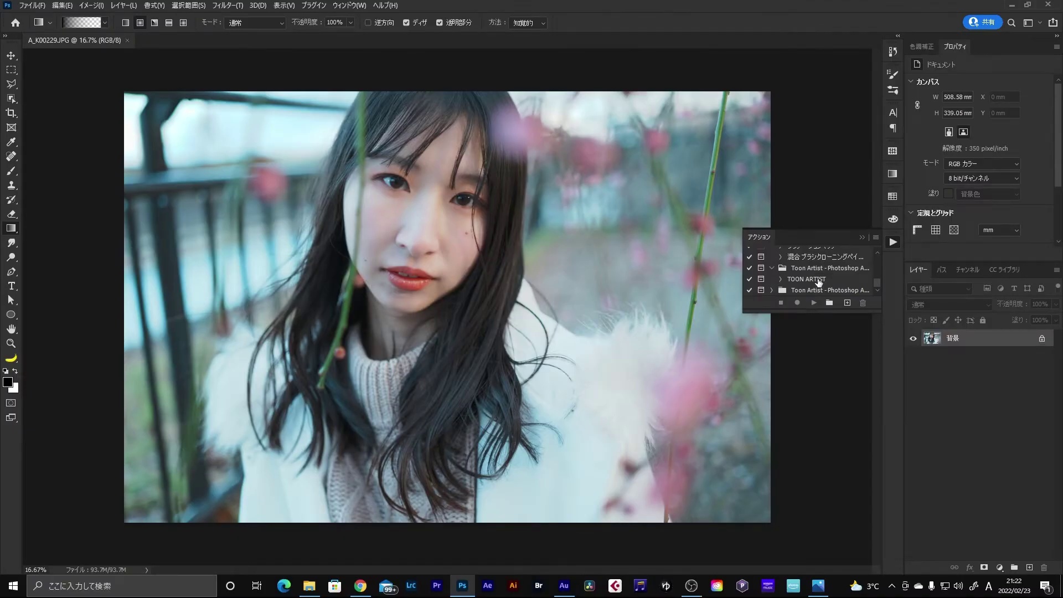
double_click(818, 279)
key(Return)
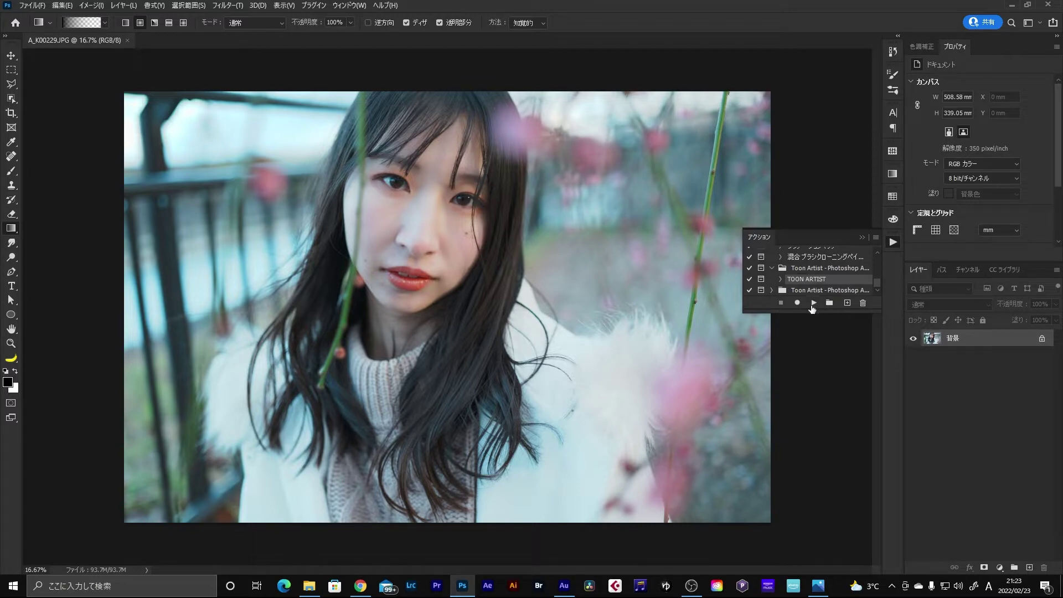
Play the TOON ARTIST action on the portrait, continuing past the warning.
click(813, 303)
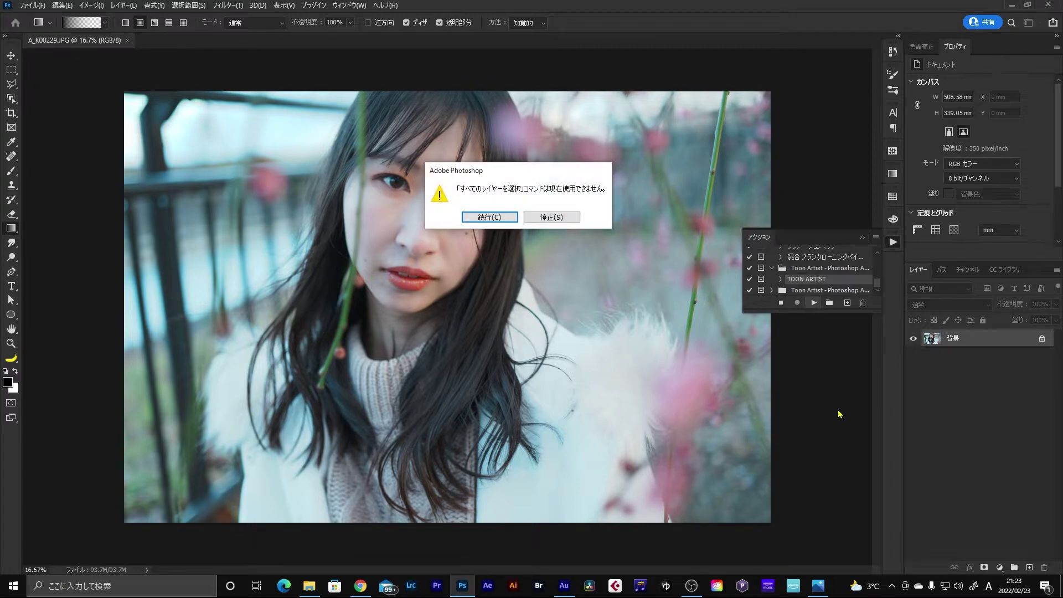
click(496, 218)
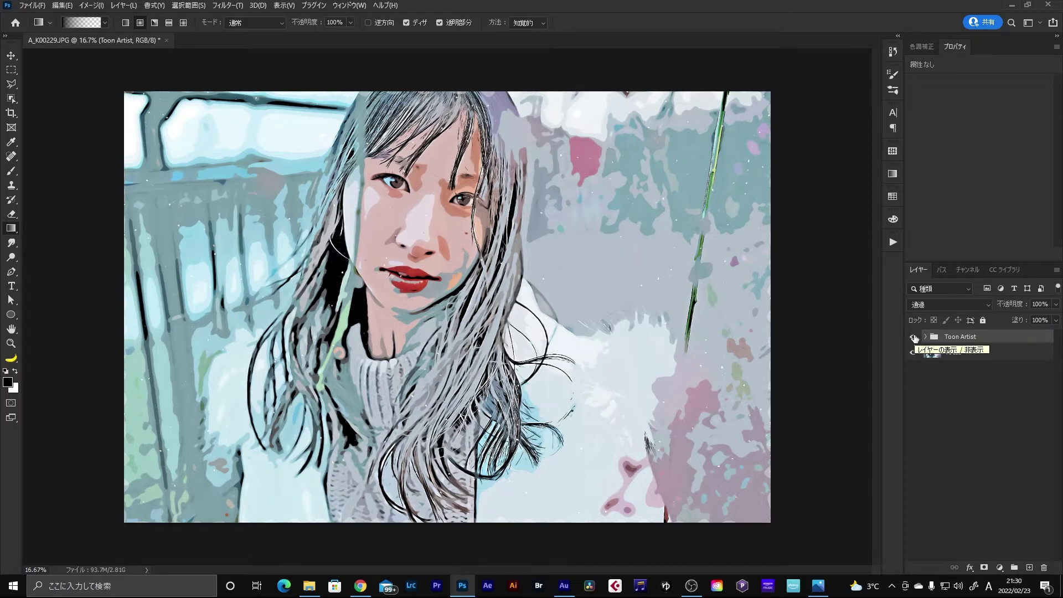
Toggle the Toon Artist group's visibility repeatedly to compare the cartoon with the original.
click(914, 337)
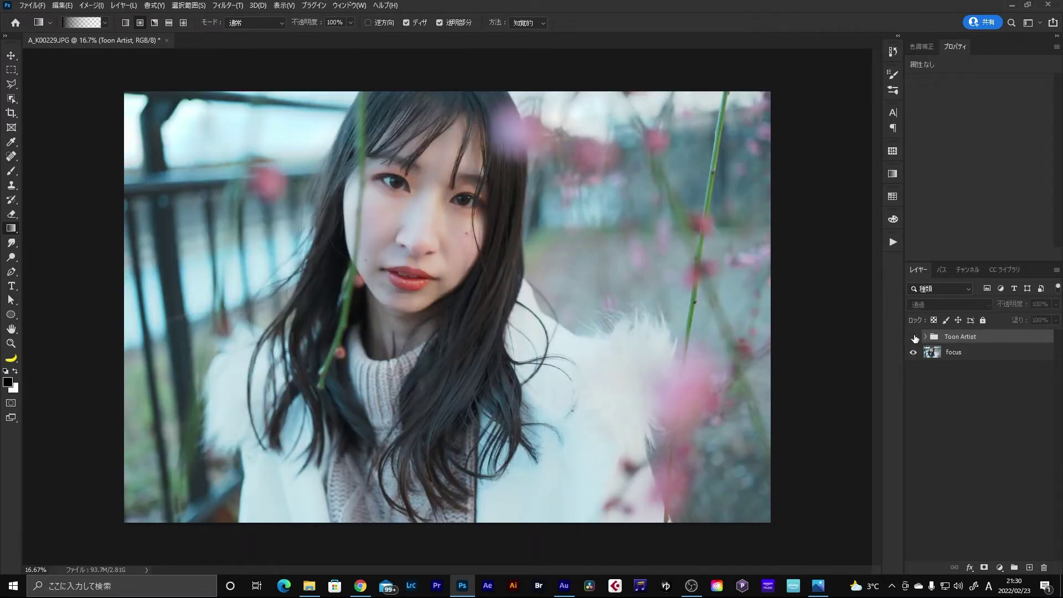
click(914, 337)
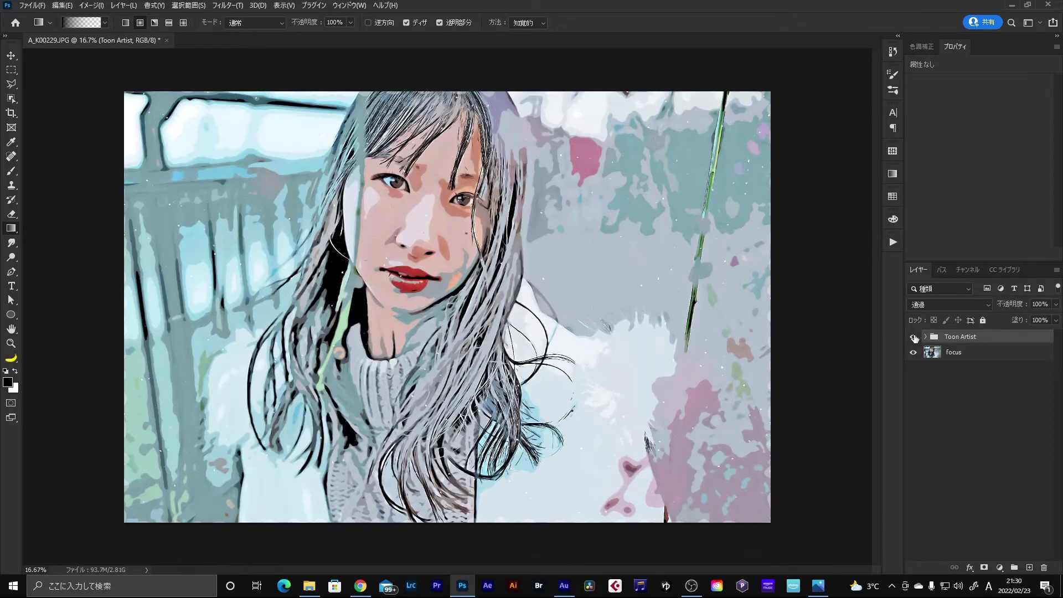
click(914, 337)
click(914, 337)
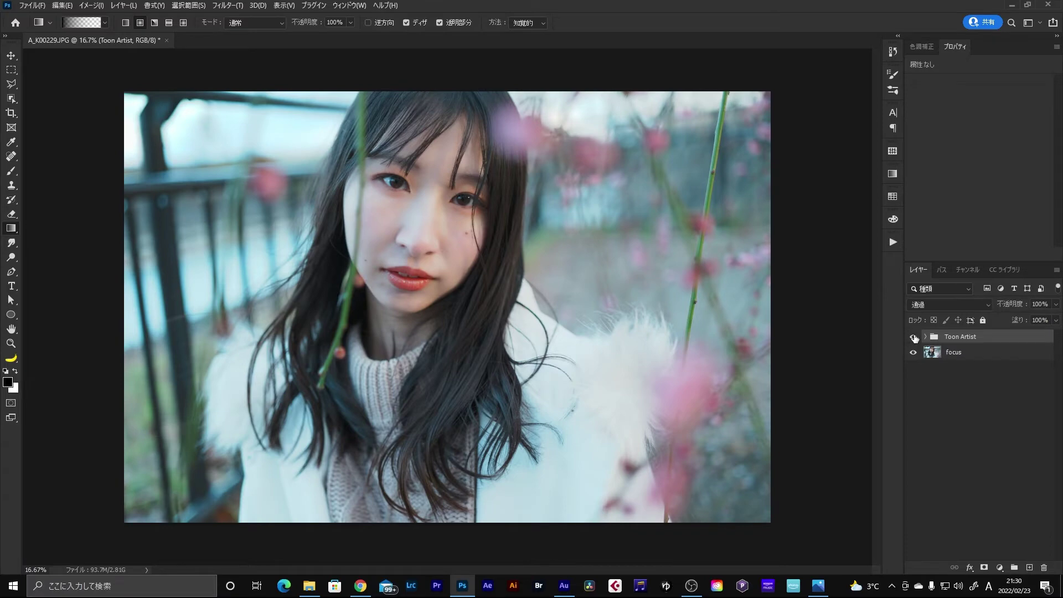
click(914, 337)
click(913, 337)
Zoom in on the left eye, then toggle the cartoon effect off and back on.
scroll(435, 328, up, 3)
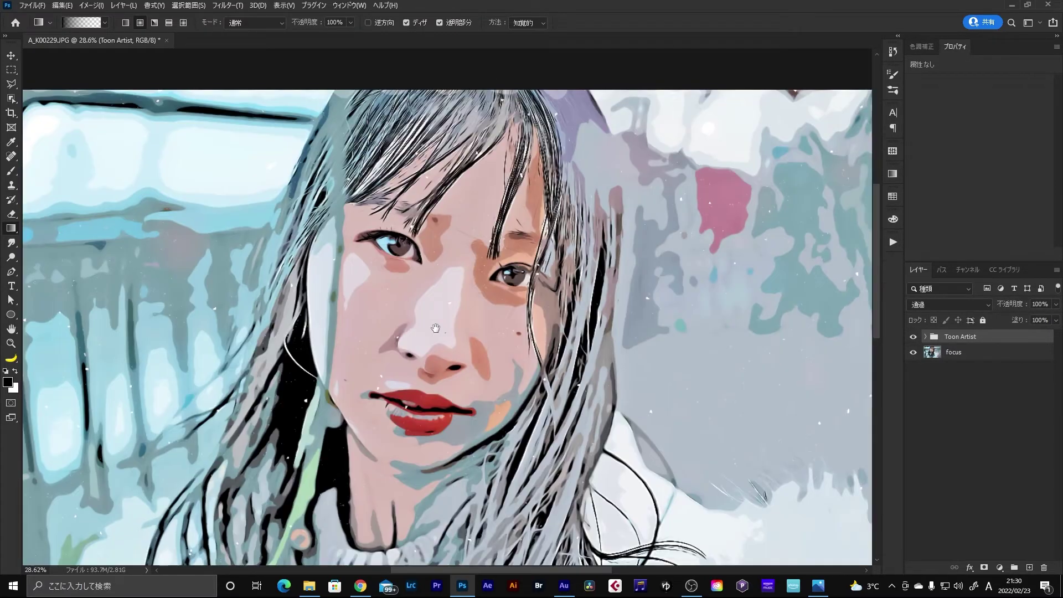
drag(435, 328, 448, 281)
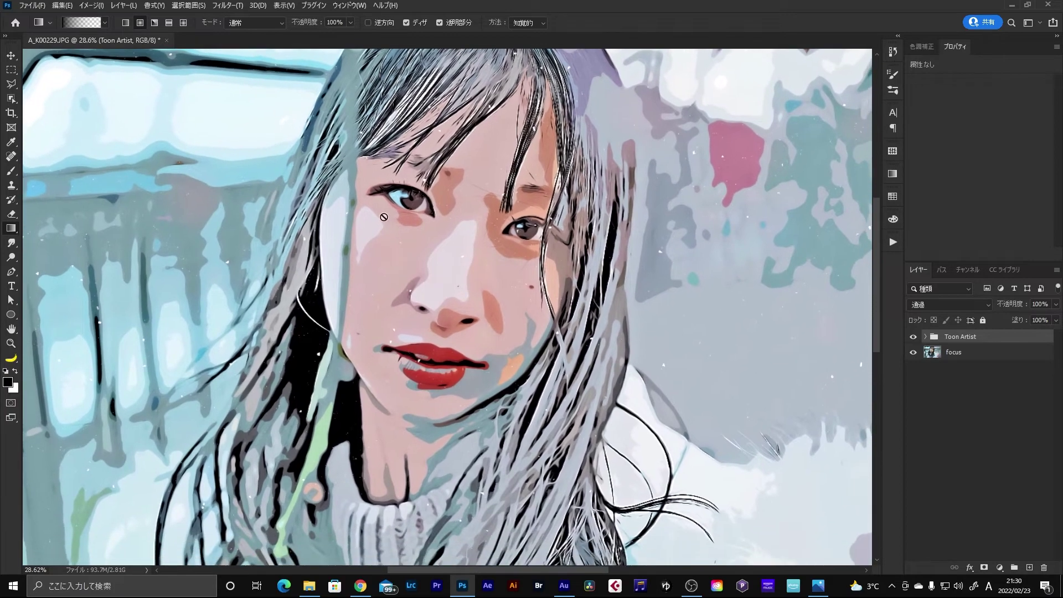
drag(380, 182, 412, 188)
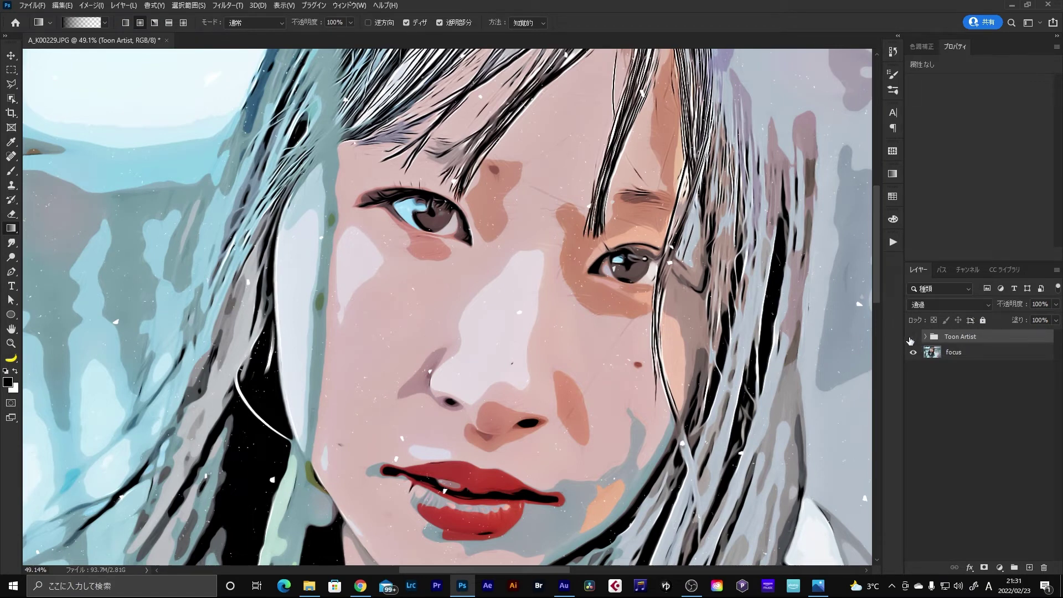
click(912, 337)
click(912, 338)
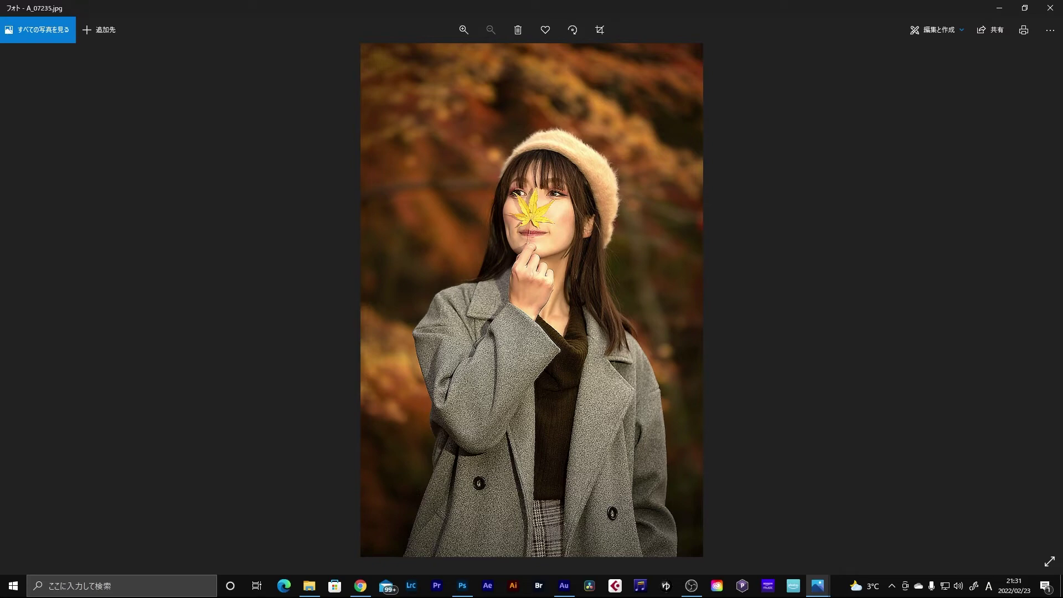
Flip between the leaf portrait's original and cartoon versions, ending on the cartoon.
key(Right)
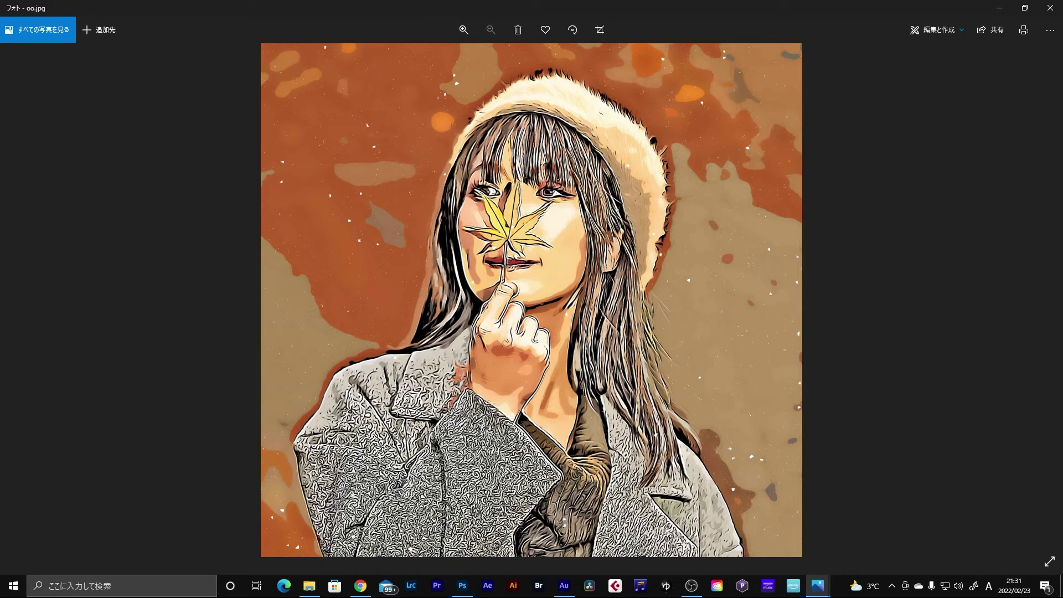
click(13, 299)
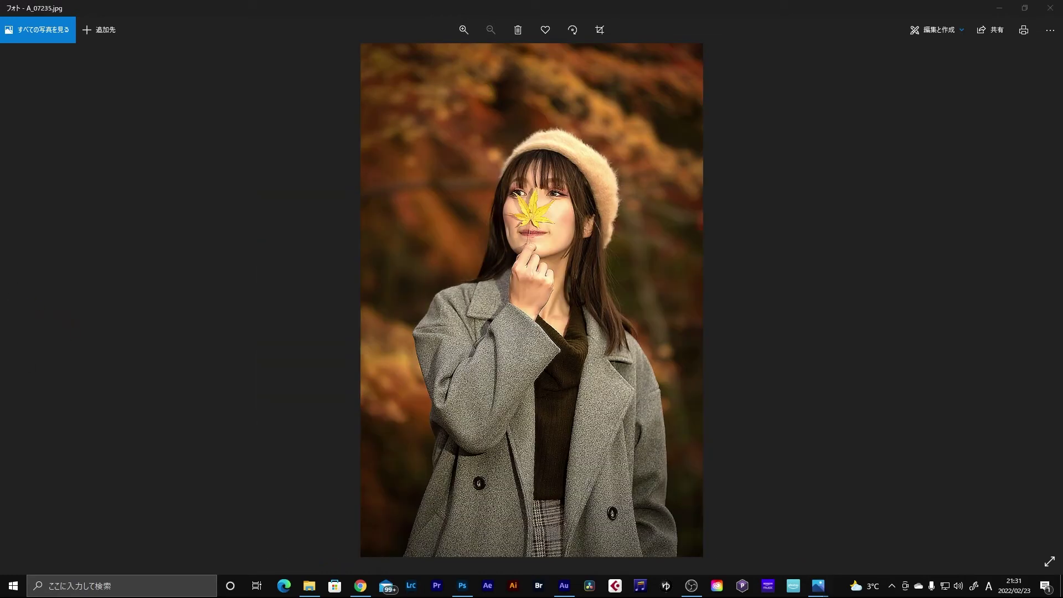
key(Right)
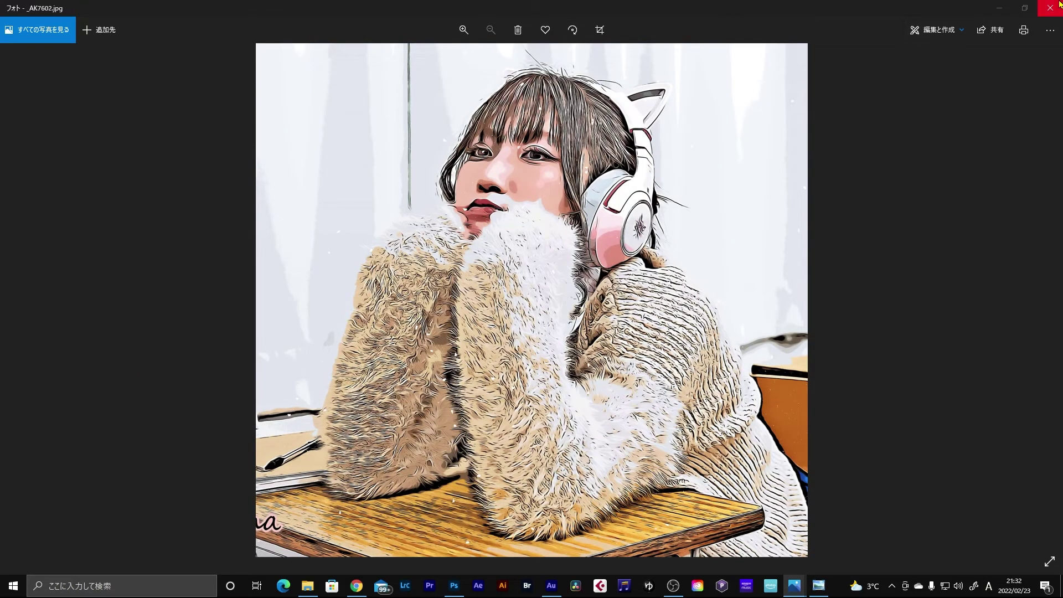
Switch from the cartoon headphone portrait to its original and back to the cartoon.
key(Right)
key(Left)
Close the cartoon headphone portrait's window.
click(1045, 6)
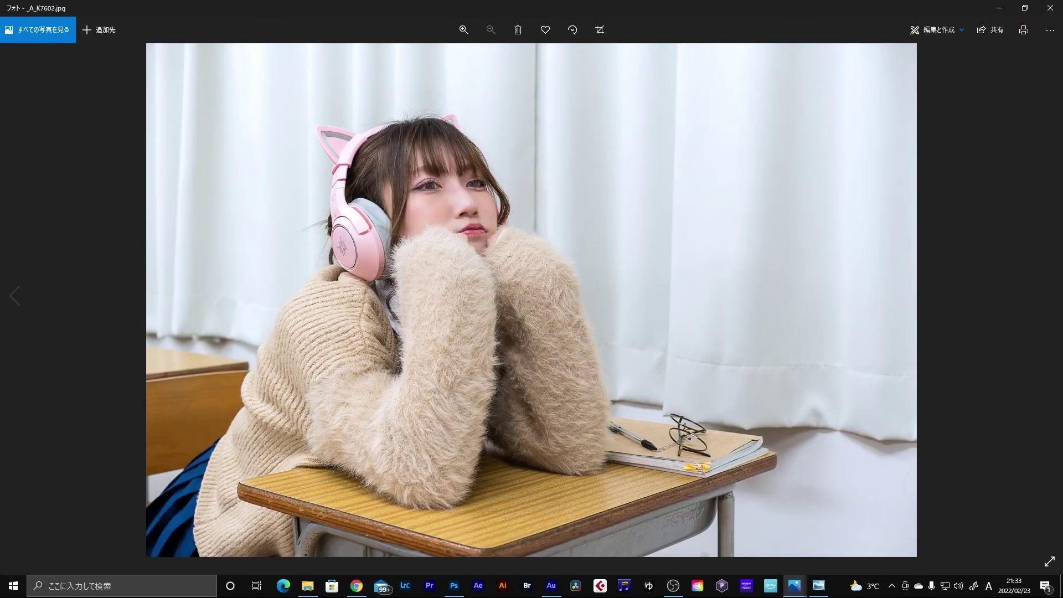